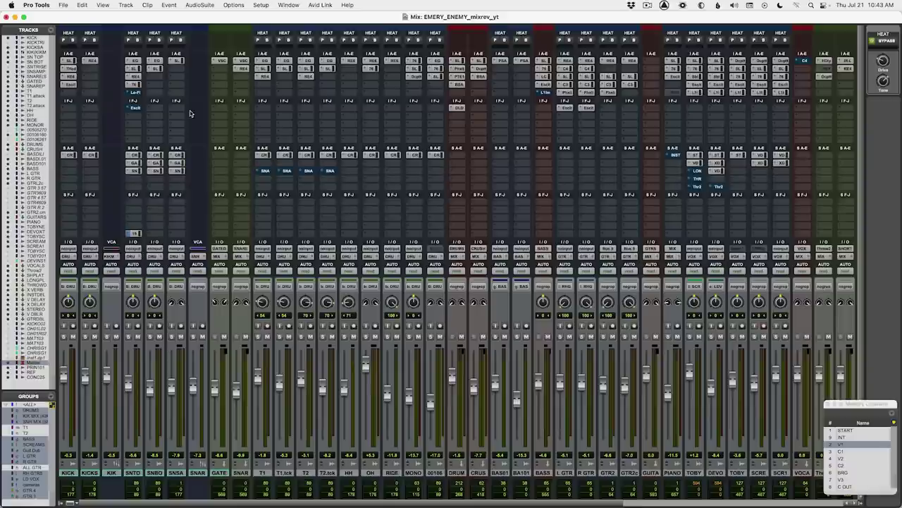
Step: Enable SN TOP's Lo-Fi during playback and turn up its distortion
{"action": "left_click", "coordinate": [136, 93]}
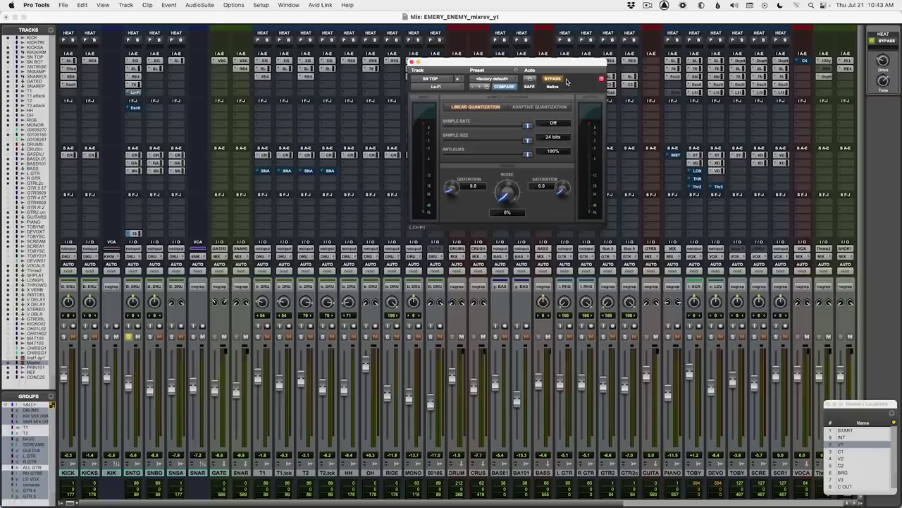
{"action": "key", "text": "space"}
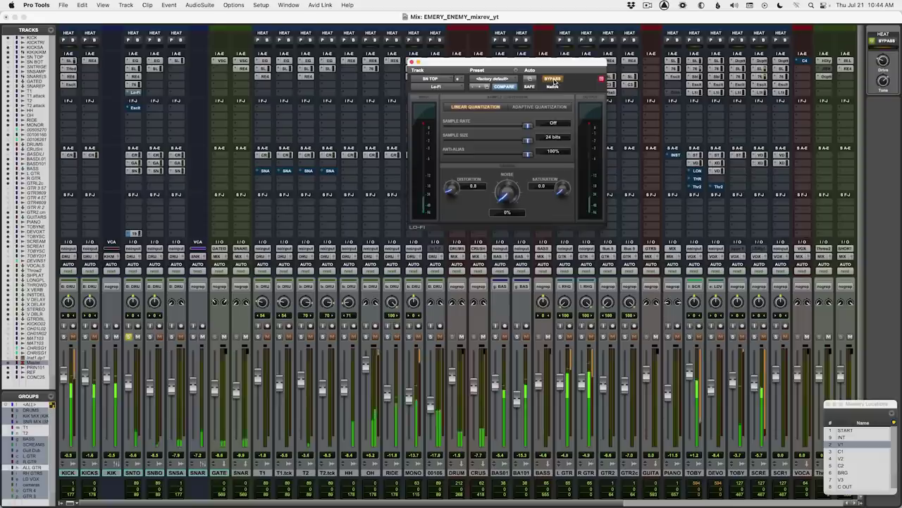
{"action": "left_click", "coordinate": [553, 80]}
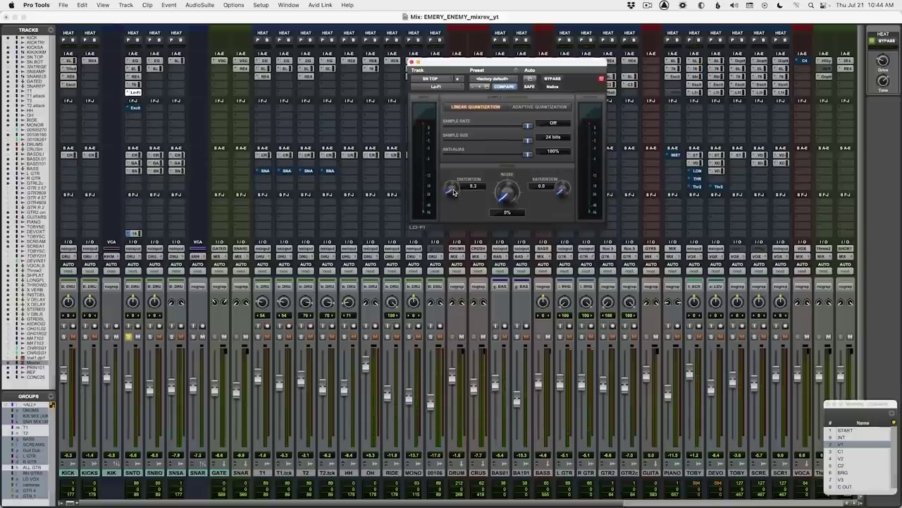
{"action": "left_click_drag", "start_coordinate": [454, 192], "coordinate": [453, 185]}
Step: Compare the Lo-Fi snare against bypass twice, leave it active, and close the plugin
{"action": "left_click", "coordinate": [550, 79]}
{"action": "left_click", "coordinate": [549, 79]}
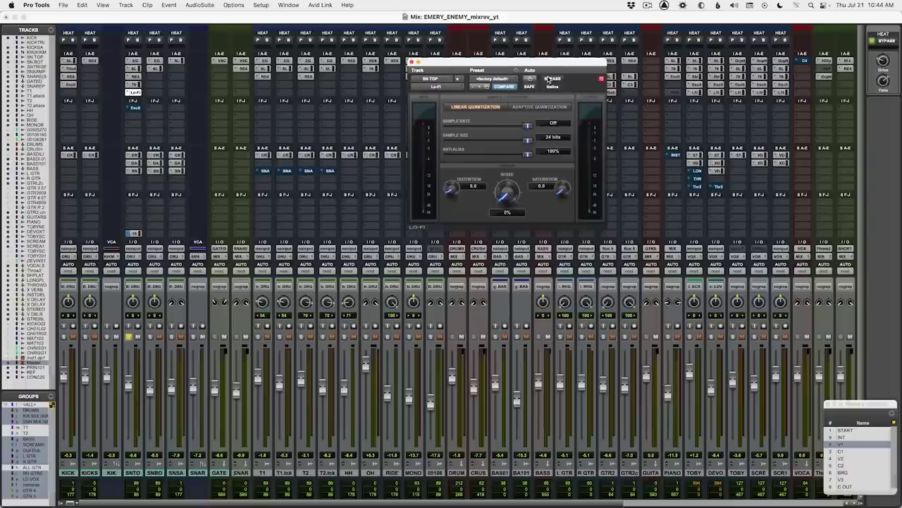
{"action": "left_click", "coordinate": [549, 79]}
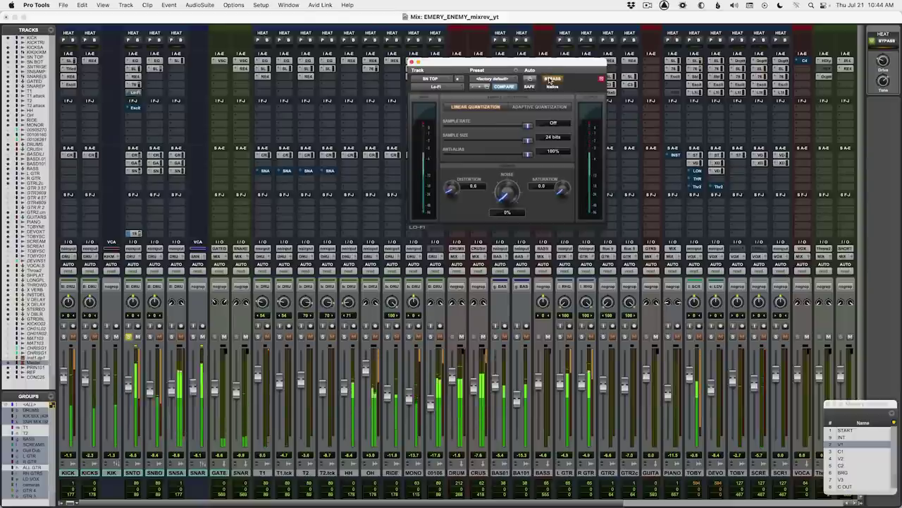
{"action": "left_click", "coordinate": [549, 79]}
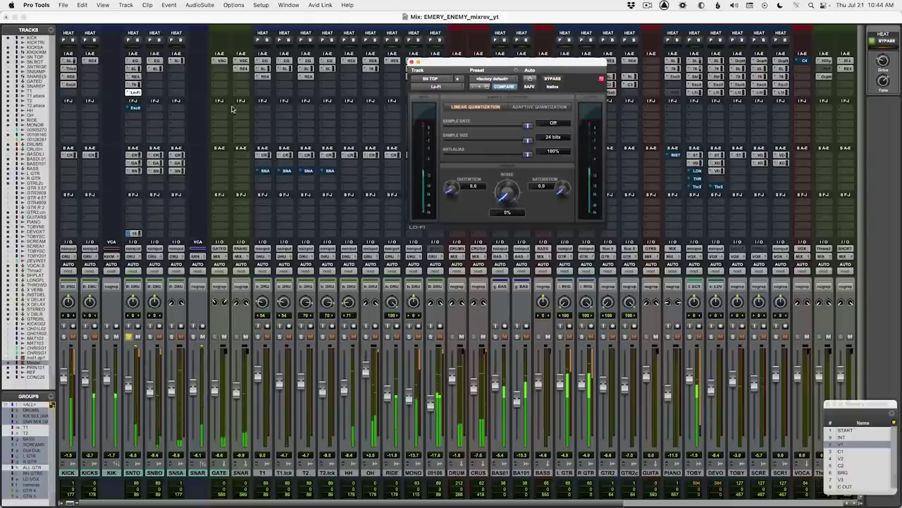
{"action": "left_click", "coordinate": [135, 94]}
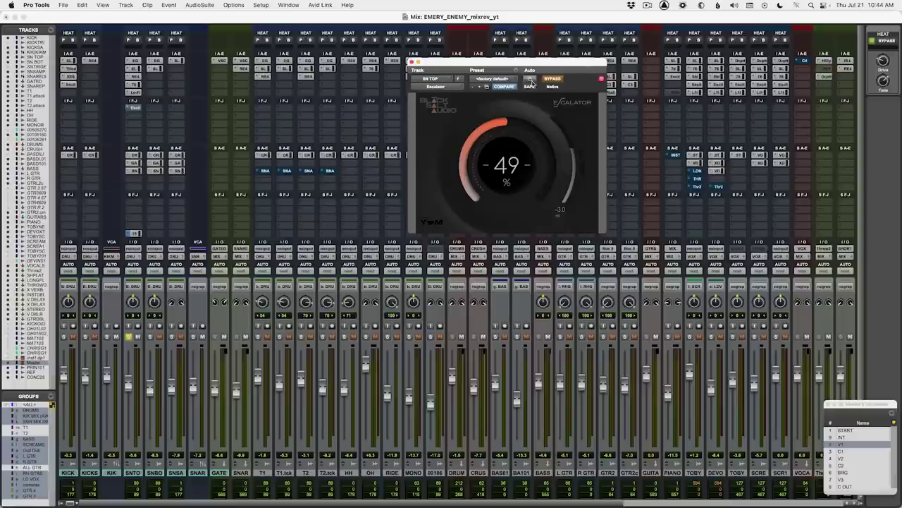
Step: Reposition the plugin window, switch between SN TOP's Lo-Fi and Escalator, and un-bypass the Escalator
{"action": "left_click_drag", "start_coordinate": [538, 65], "coordinate": [532, 78]}
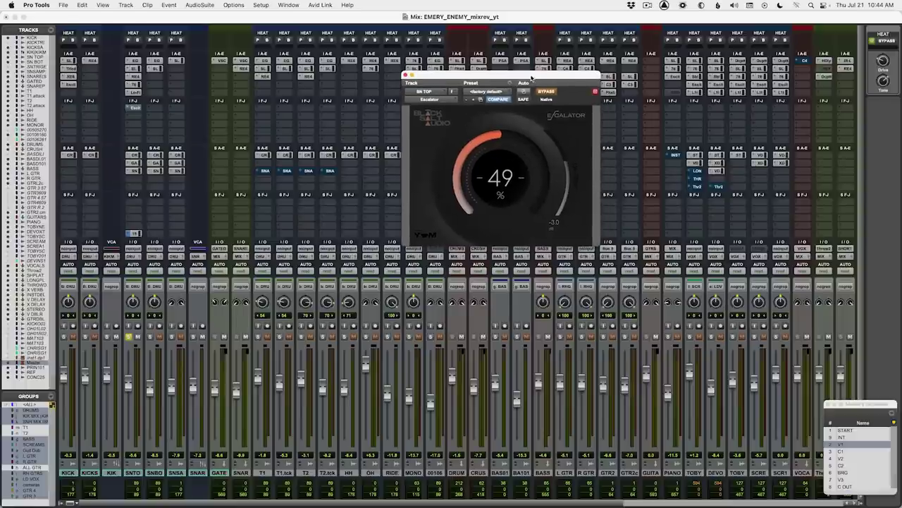
{"action": "left_click", "coordinate": [132, 93]}
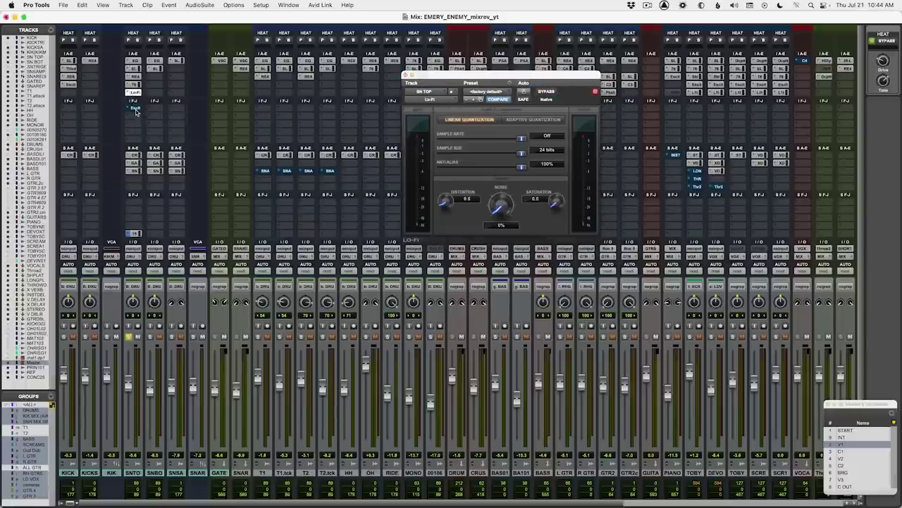
{"action": "left_click", "coordinate": [135, 108]}
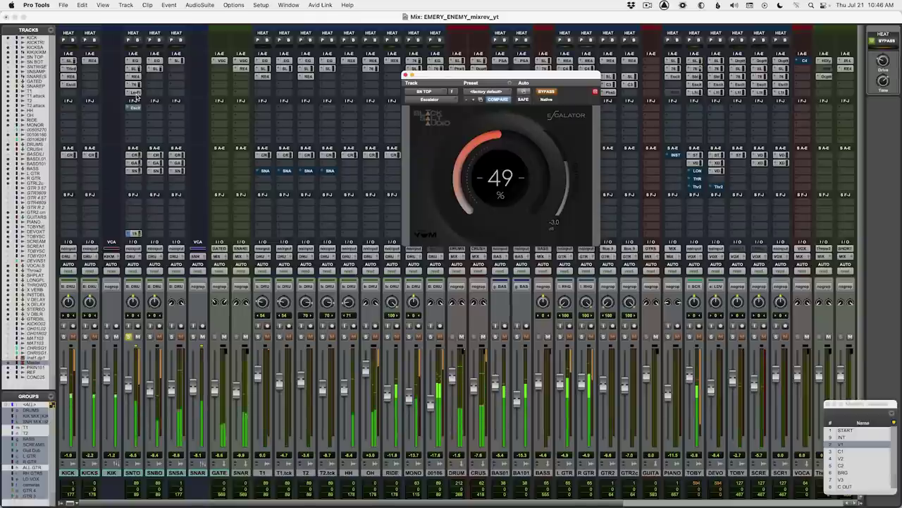
{"action": "left_click", "coordinate": [134, 108], "text": "super"}
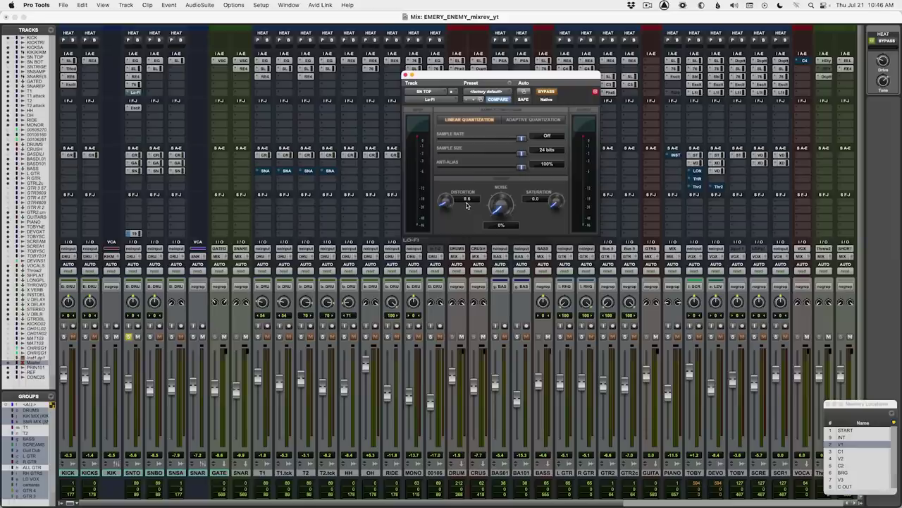
Step: Show SN TOP's Escalator and compare it bypassed versus active, ending active
{"action": "left_click", "coordinate": [136, 93]}
{"action": "left_click", "coordinate": [134, 108]}
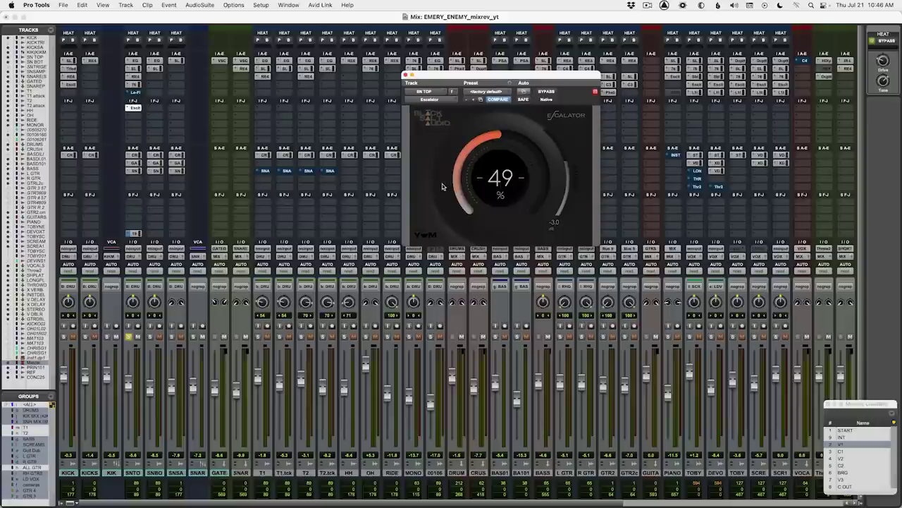
{"action": "left_click", "coordinate": [547, 93]}
{"action": "left_click", "coordinate": [547, 92]}
{"action": "left_click", "coordinate": [547, 93]}
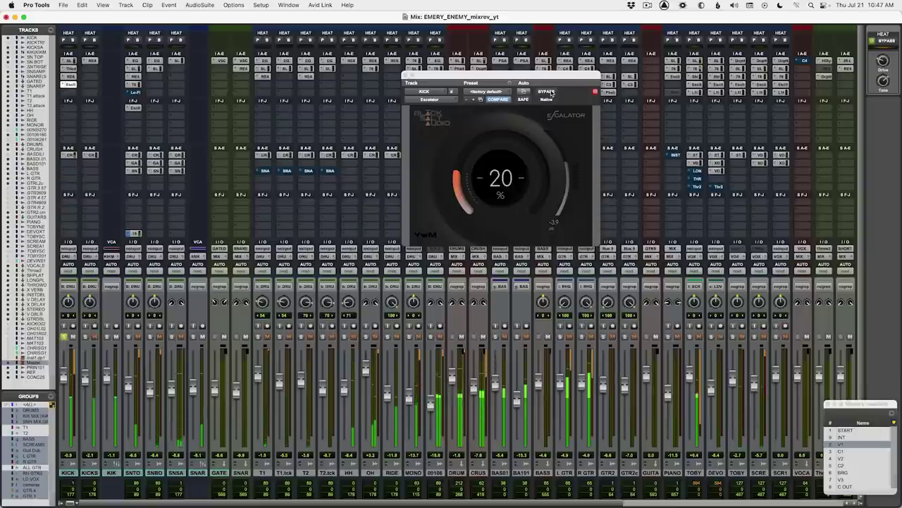
Step: A/B the KICK Escalator against bypass, leave it bypassed, and close its window
{"action": "left_click", "coordinate": [549, 92]}
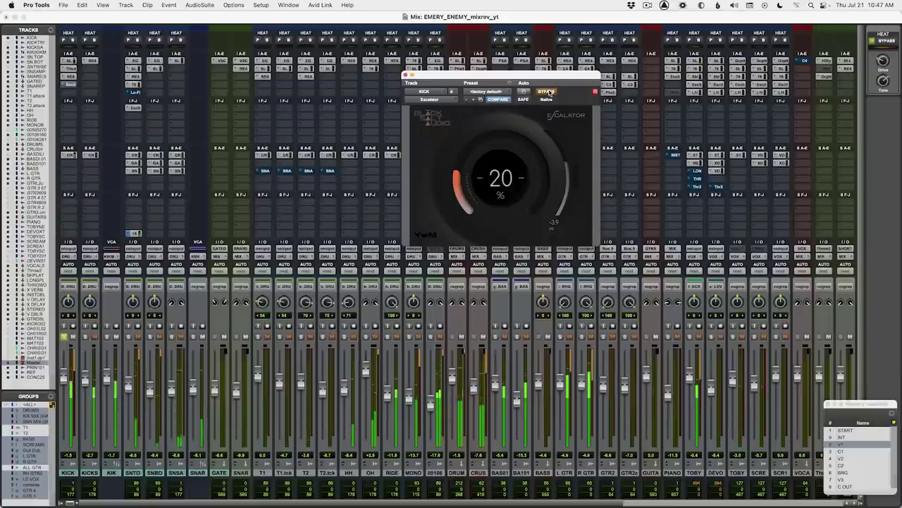
{"action": "left_click", "coordinate": [550, 93]}
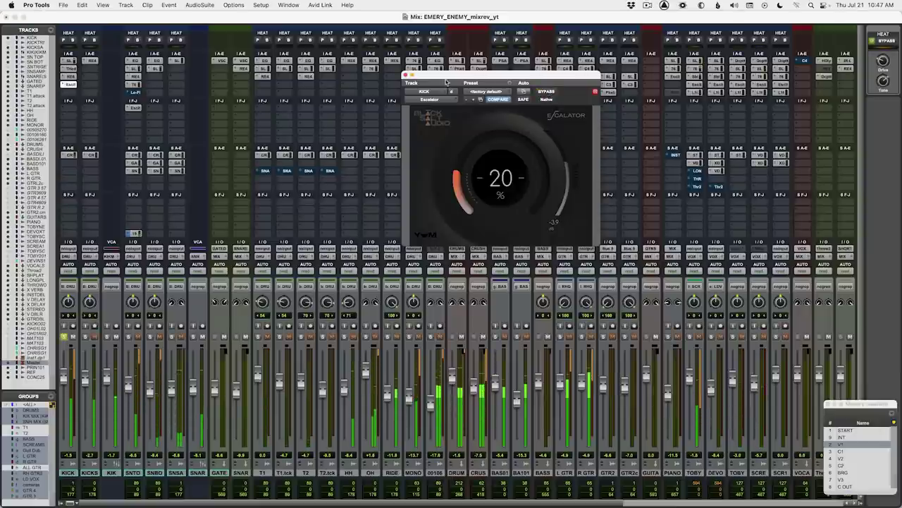
{"action": "left_click", "coordinate": [542, 92]}
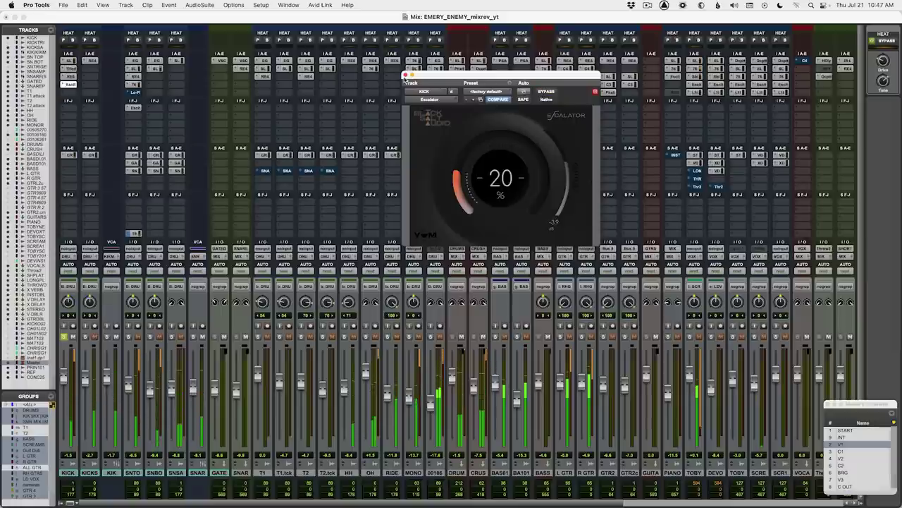
{"action": "left_click", "coordinate": [404, 75]}
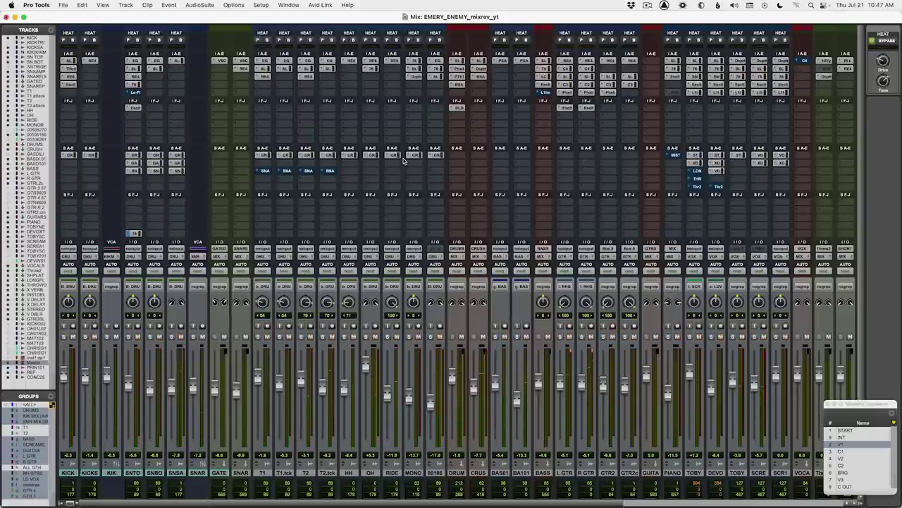
Step: Activate the 20% Escalator on BASS with BAS01 and BA101 soloed during playback
{"action": "left_click", "coordinate": [543, 84]}
{"action": "left_click", "coordinate": [496, 337]}
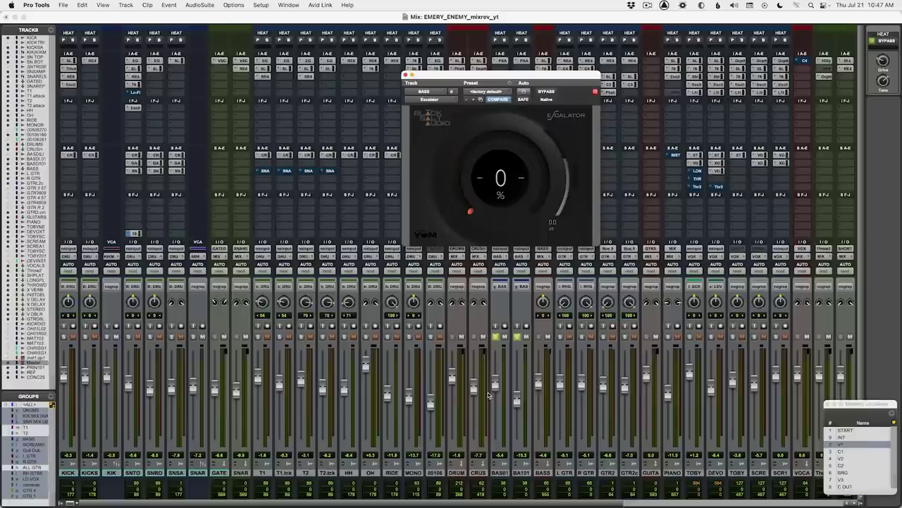
{"action": "key", "text": "space"}
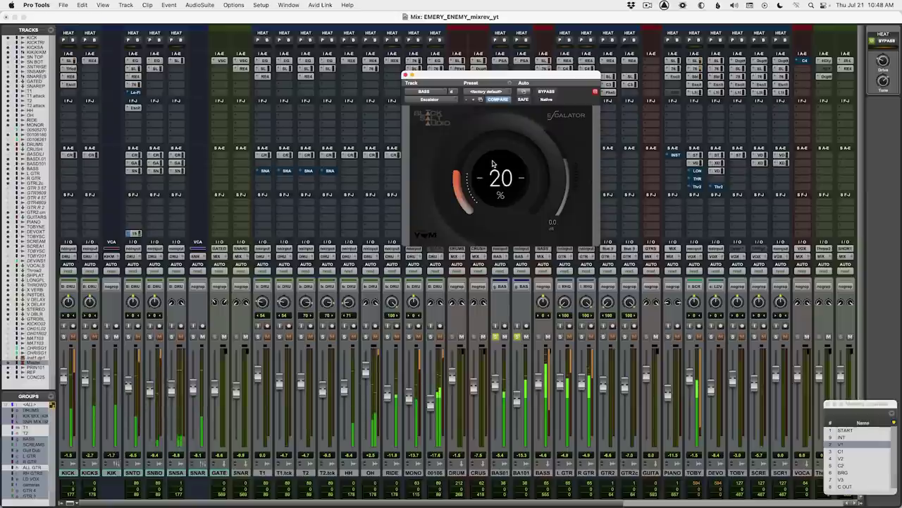
{"action": "left_click", "coordinate": [542, 92]}
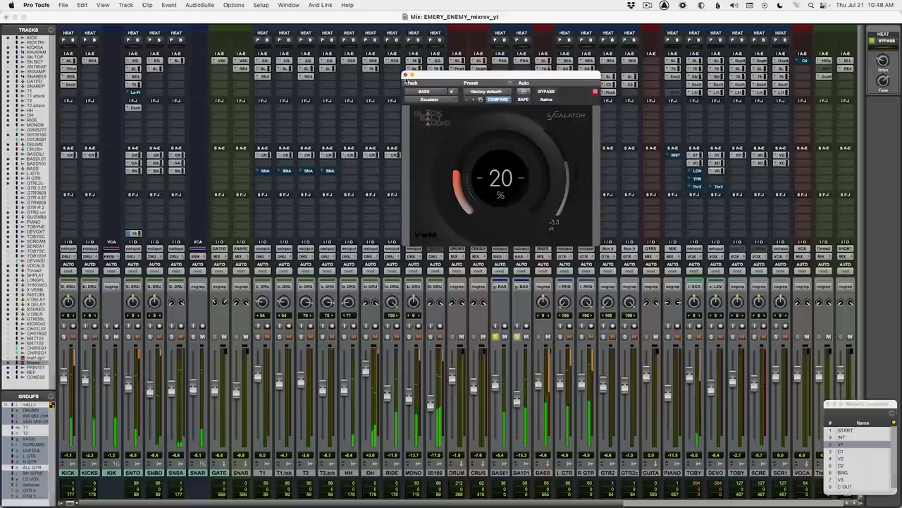
{"action": "left_click", "coordinate": [407, 75]}
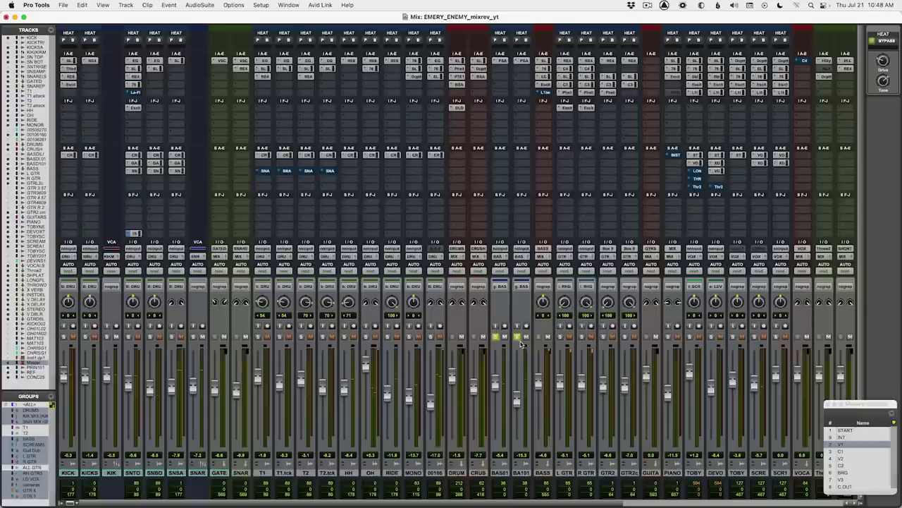
Step: Solo the TOBY vocal channel and close its 25% Escalator window
{"action": "left_click", "coordinate": [690, 337]}
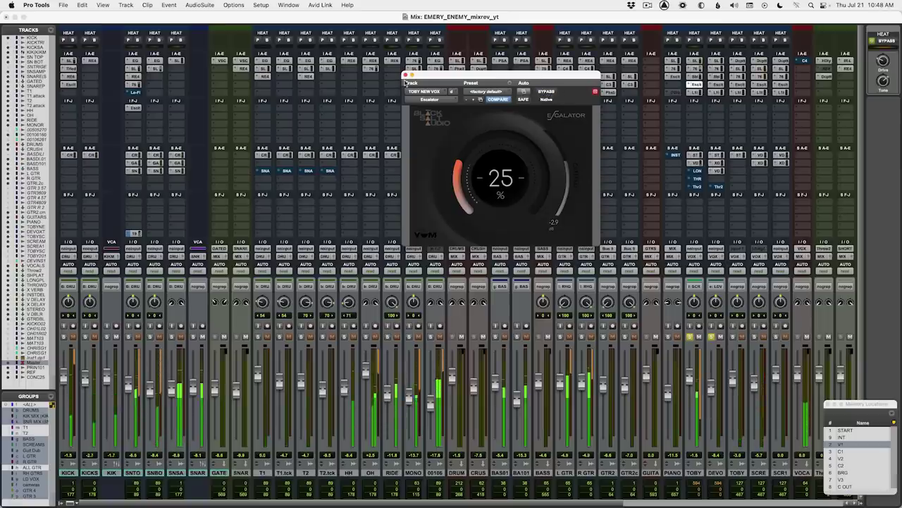
{"action": "left_click", "coordinate": [405, 74]}
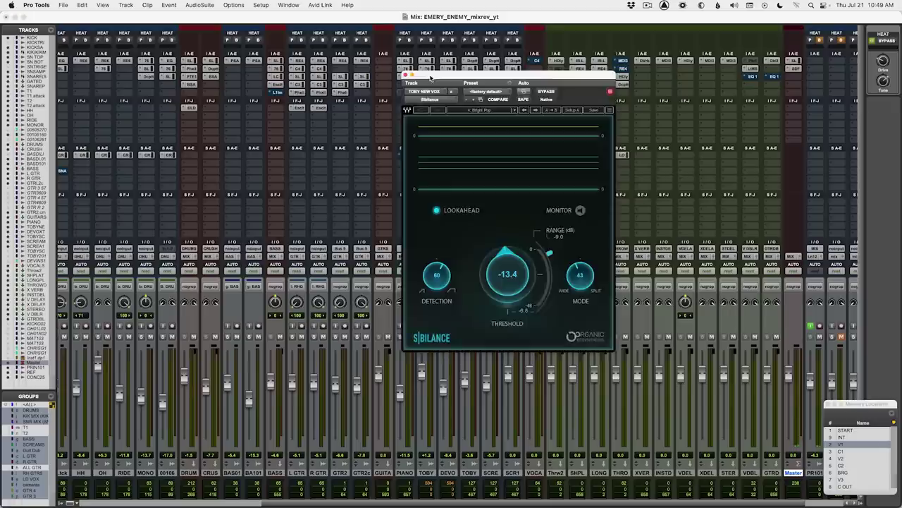
Step: Load the Female DeEss Wide preset, set threshold to -28.3, and switch to the Legacy skin
{"action": "left_click_drag", "start_coordinate": [430, 79], "coordinate": [533, 62]}
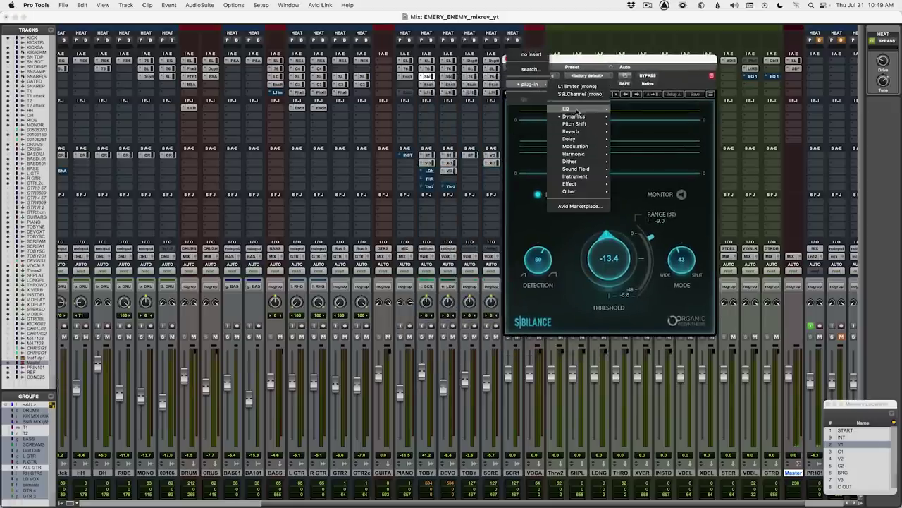
{"action": "mouse_move", "coordinate": [574, 116]}
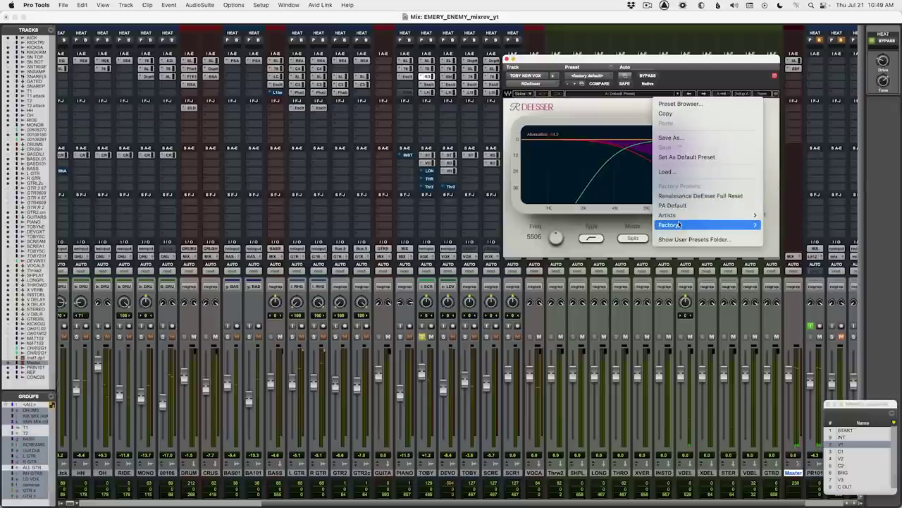
{"action": "mouse_move", "coordinate": [681, 224]}
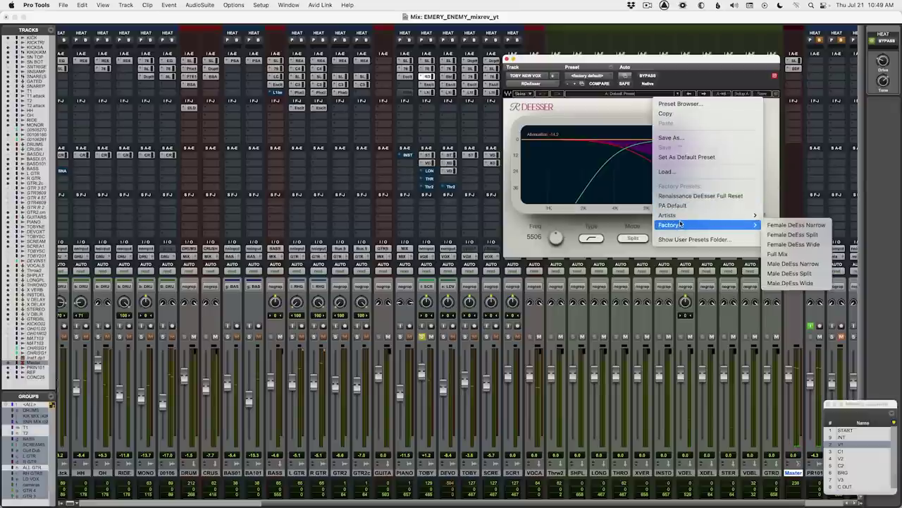
{"action": "left_click", "coordinate": [787, 245]}
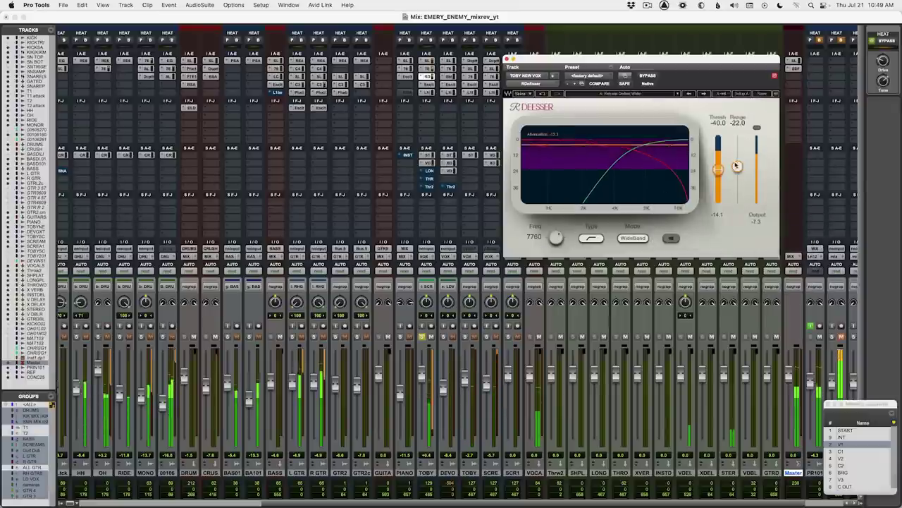
{"action": "left_click_drag", "start_coordinate": [718, 169], "coordinate": [719, 160]}
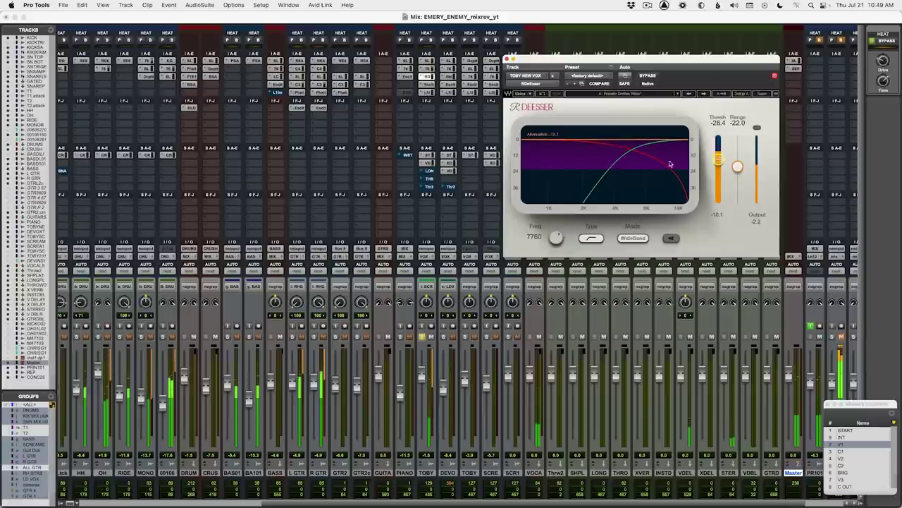
{"action": "left_click", "coordinate": [531, 94]}
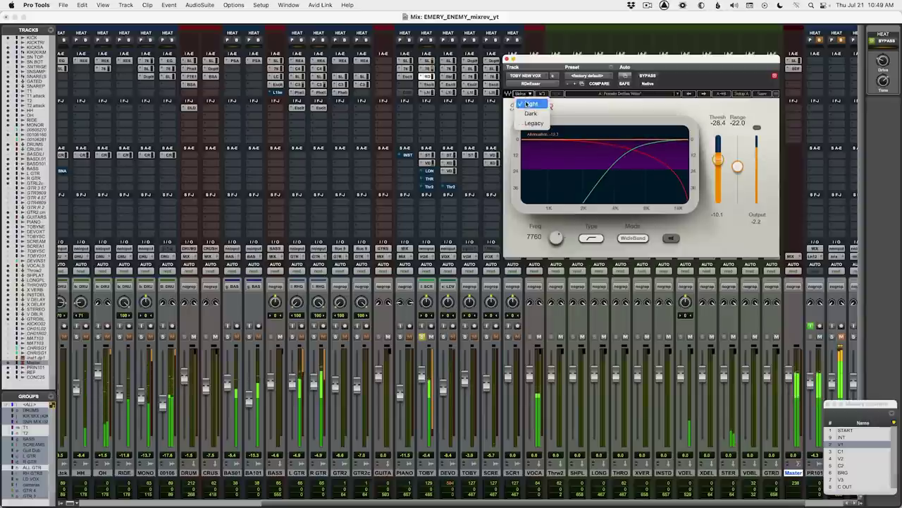
{"action": "left_click", "coordinate": [534, 120]}
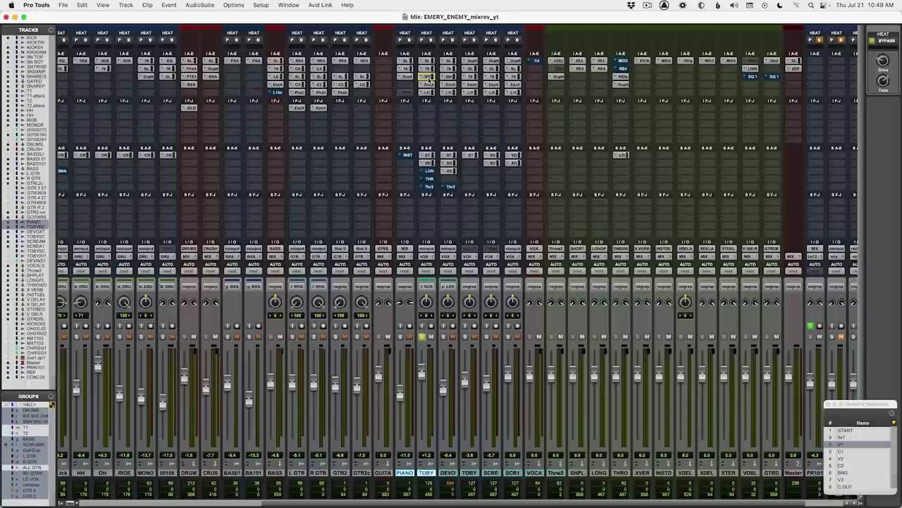
Step: Take TOBY NEW VOX's Sibilance de-esser out of bypass while the song plays
{"action": "left_click", "coordinate": [427, 78]}
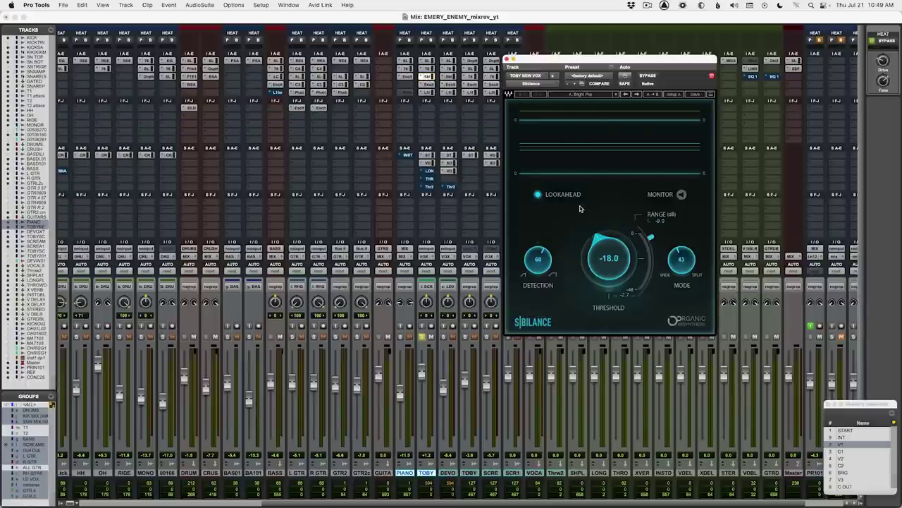
{"action": "key", "text": "space"}
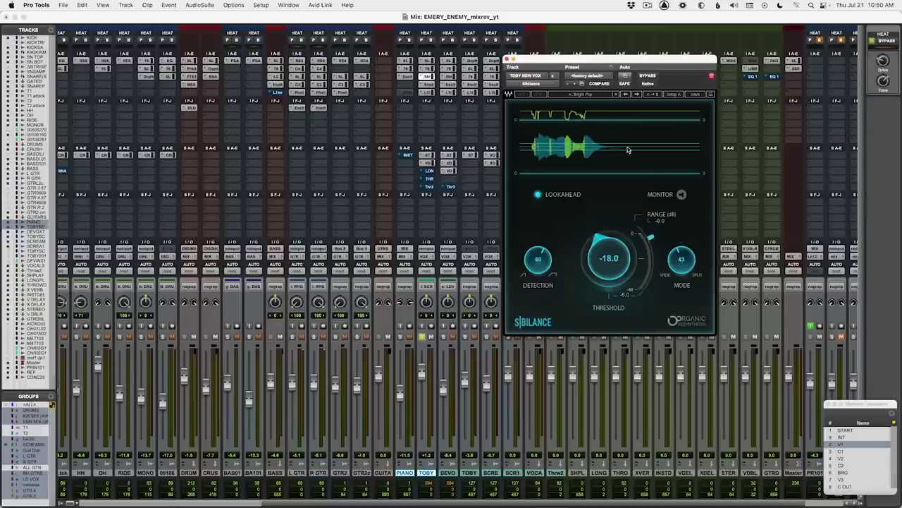
{"action": "key", "text": "space"}
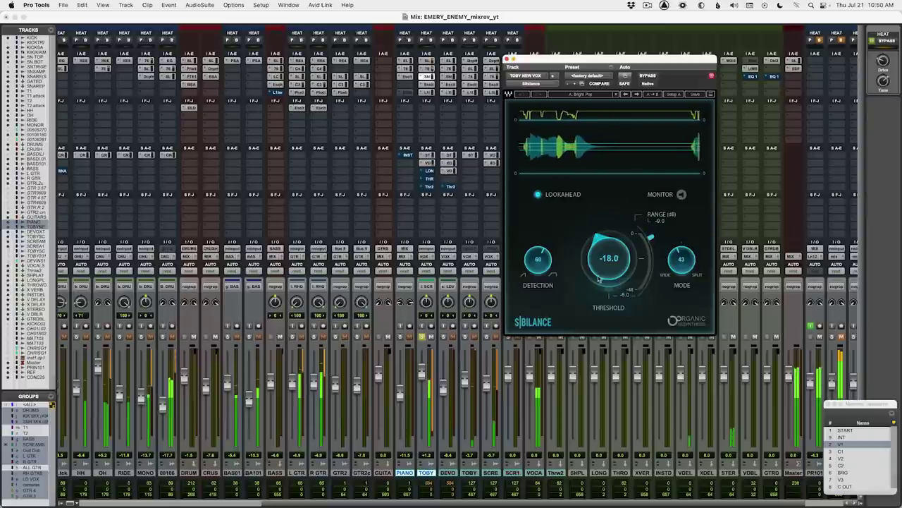
{"action": "left_click", "coordinate": [648, 76]}
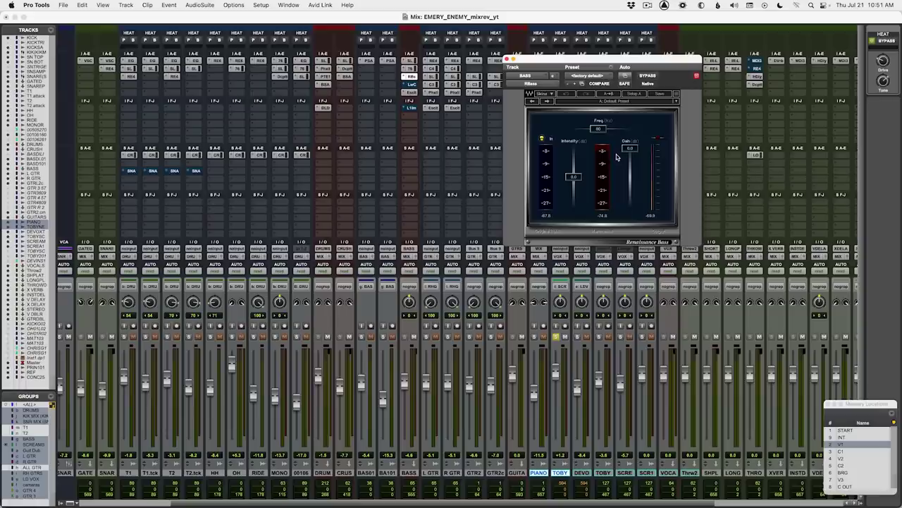
Step: Raise Renaissance Bass Intensity to about -11.6, compare against bypass, and stop playback
{"action": "left_click_drag", "start_coordinate": [574, 176], "coordinate": [574, 179]}
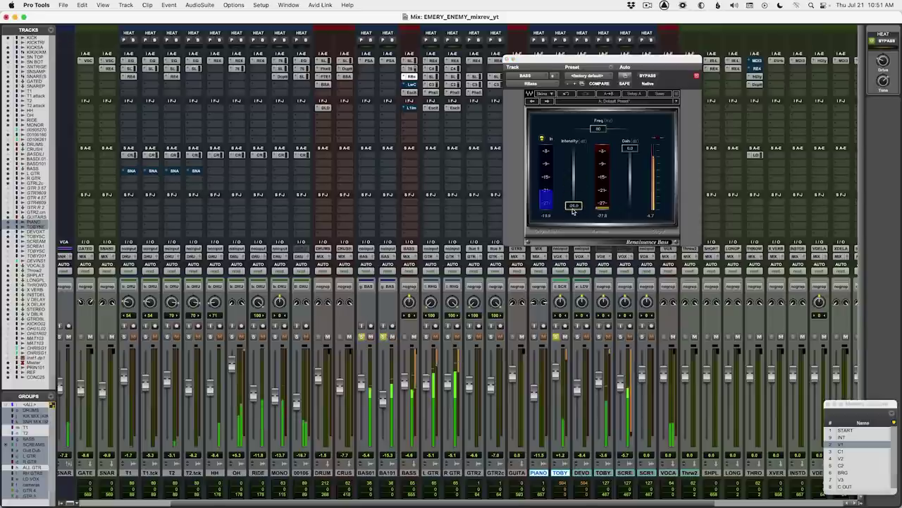
{"action": "left_click_drag", "start_coordinate": [573, 205], "coordinate": [574, 190]}
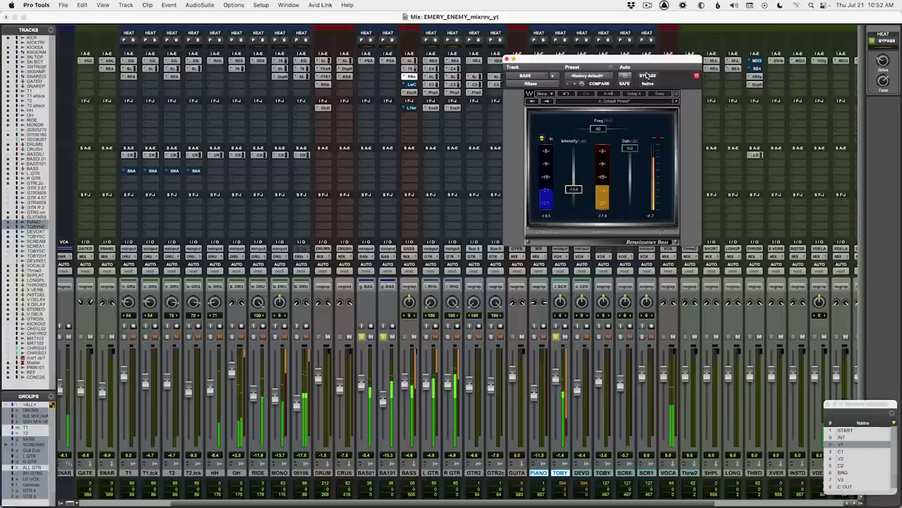
{"action": "left_click", "coordinate": [647, 75]}
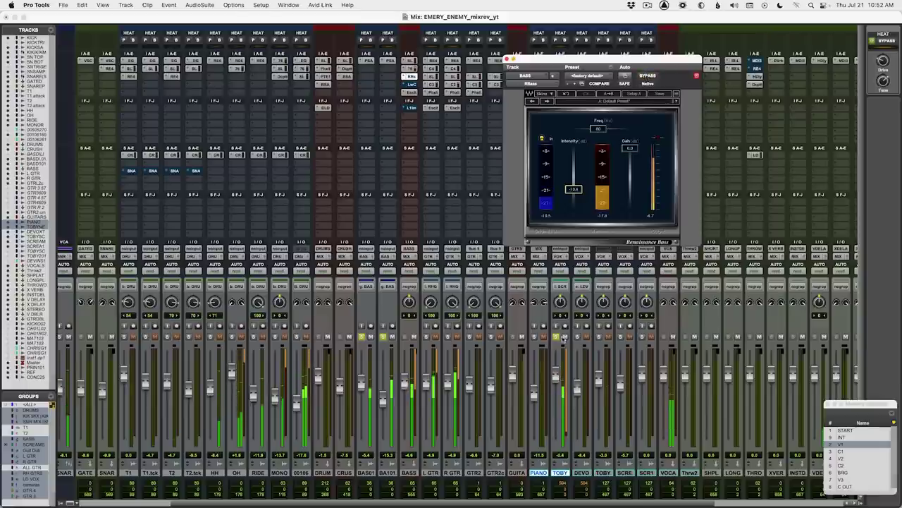
{"action": "left_click", "coordinate": [647, 76]}
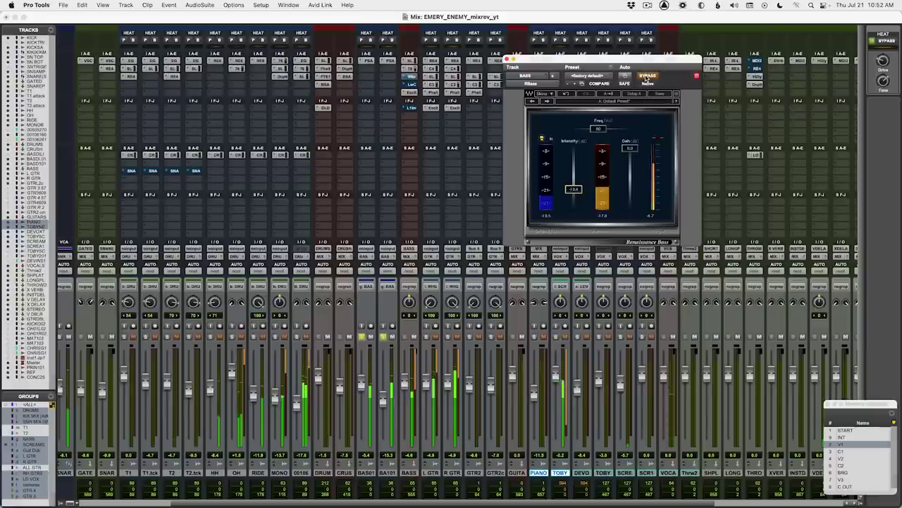
{"action": "left_click", "coordinate": [647, 75]}
{"action": "key", "text": "space"}
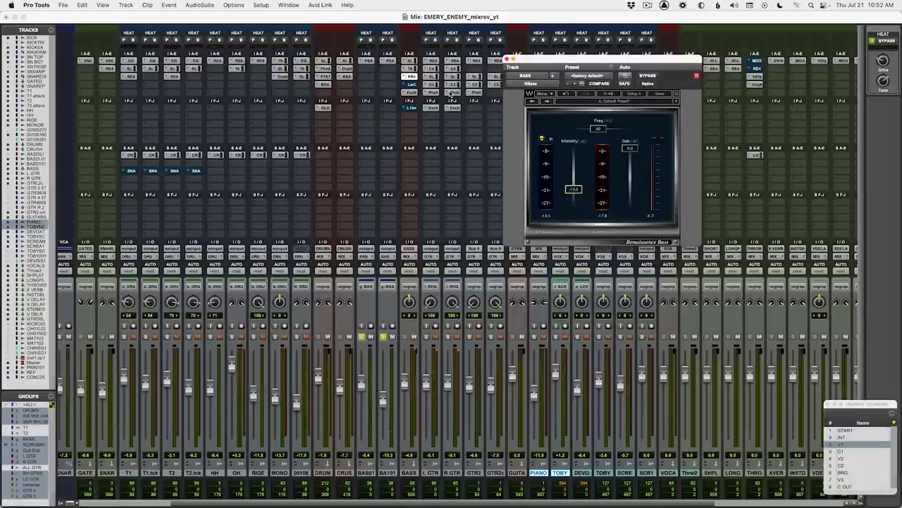
Step: Open Low Control on BASS, shift its window left, and take it out of bypass
{"action": "left_click", "coordinate": [412, 84]}
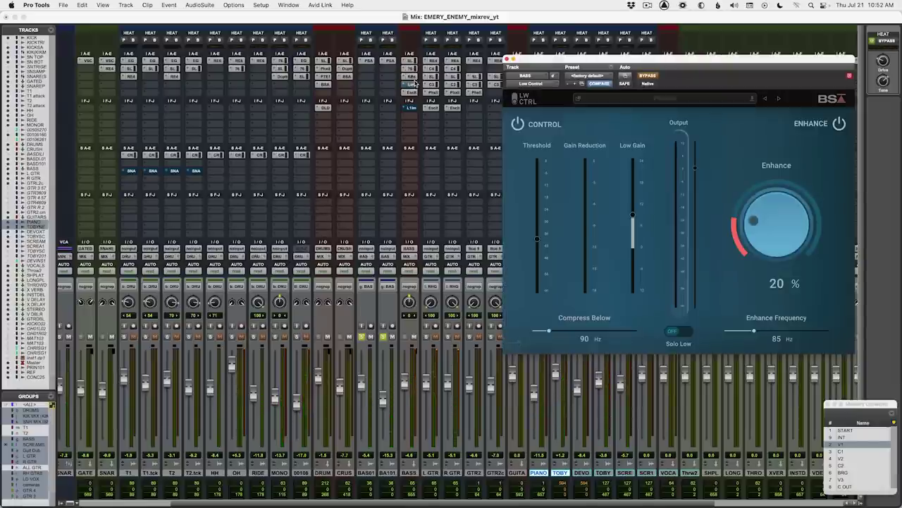
{"action": "left_click_drag", "start_coordinate": [663, 63], "coordinate": [617, 64]}
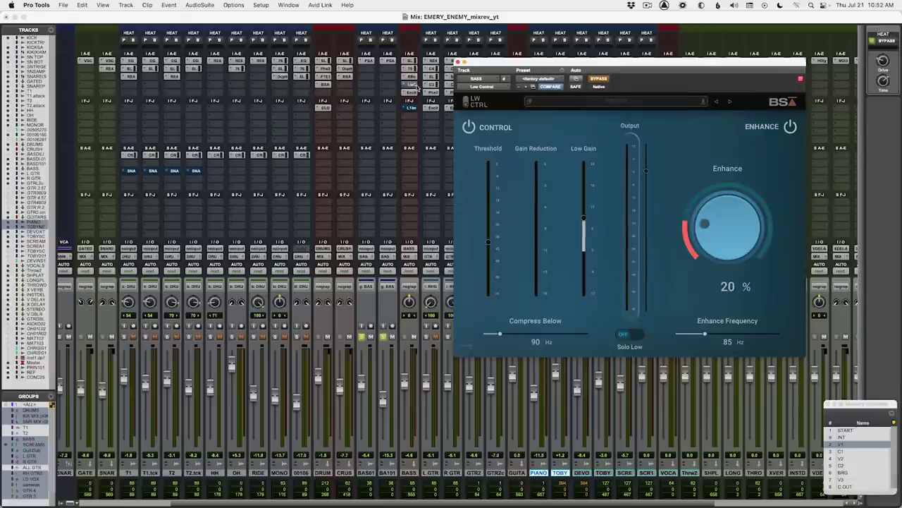
{"action": "left_click", "coordinate": [412, 76]}
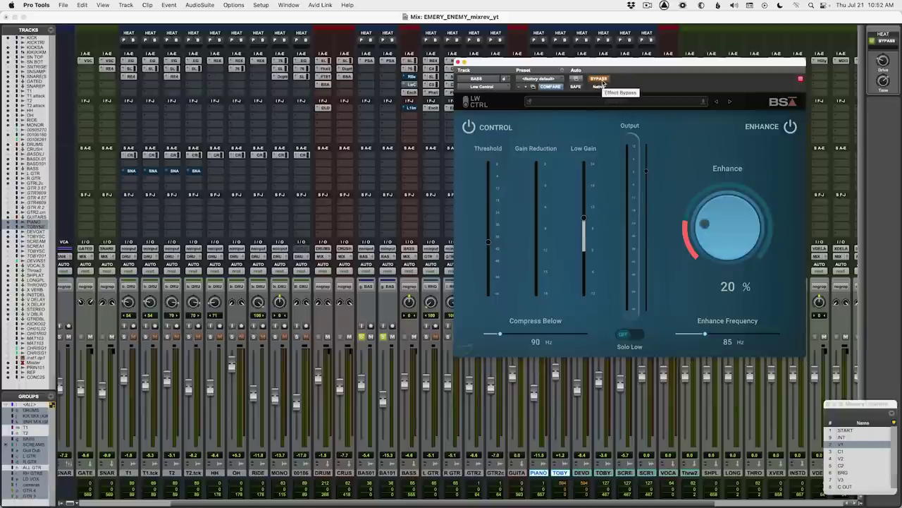
{"action": "left_click", "coordinate": [599, 79]}
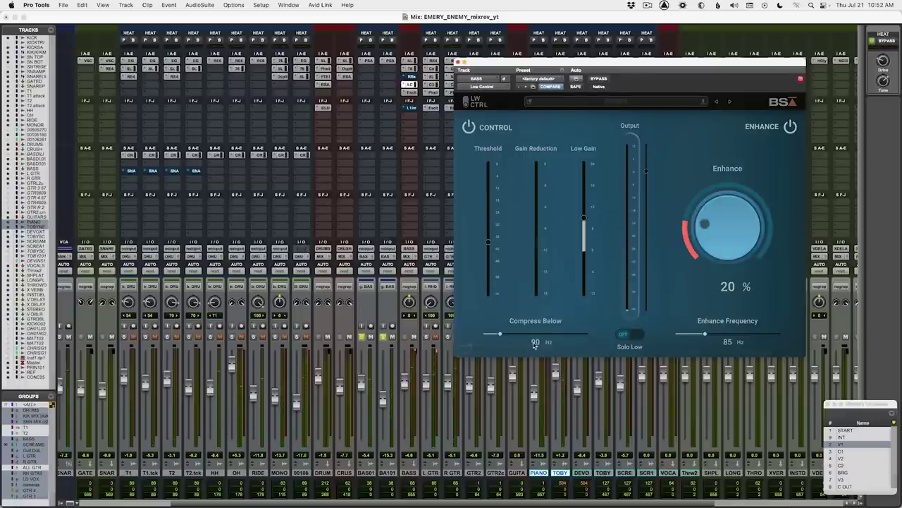
Step: Lower Low Gain from 9.0 to 6.6 dB, compare Enhance off and on, then close
{"action": "mouse_move", "coordinate": [595, 226]}
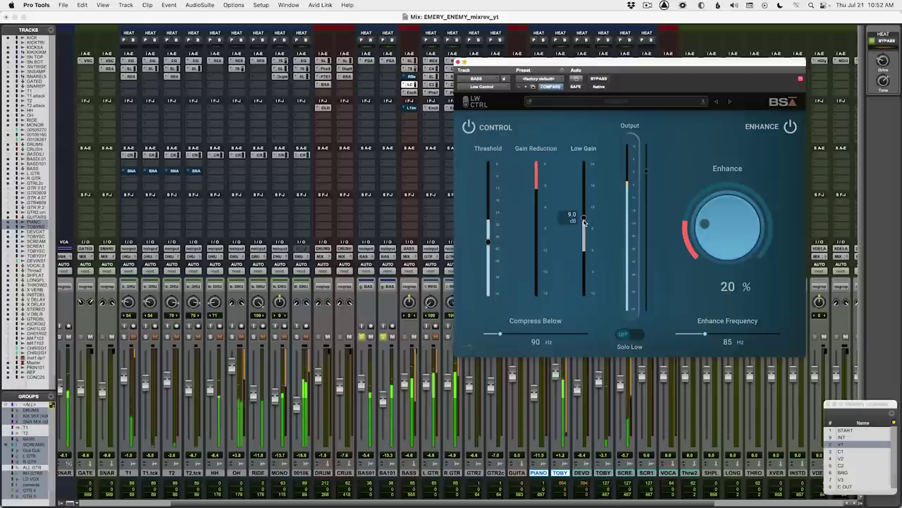
{"action": "left_click_drag", "start_coordinate": [584, 220], "coordinate": [584, 229]}
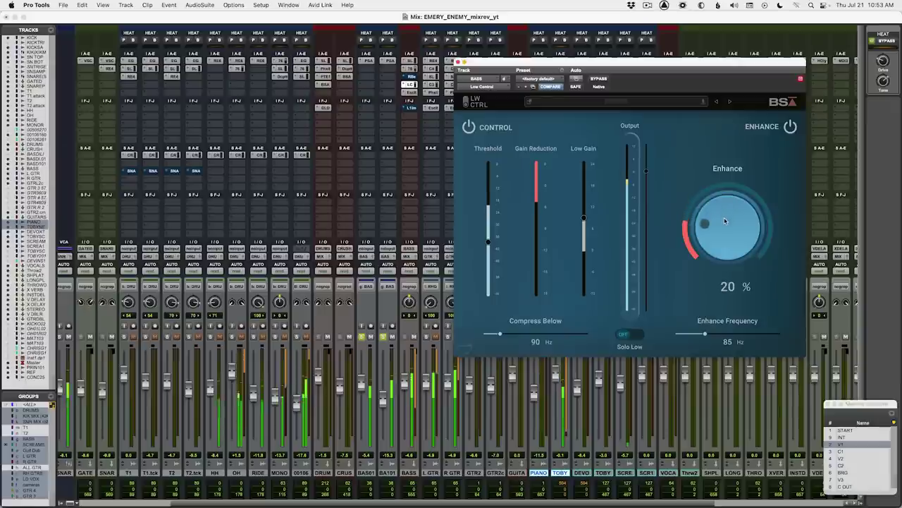
{"action": "left_click", "coordinate": [791, 127]}
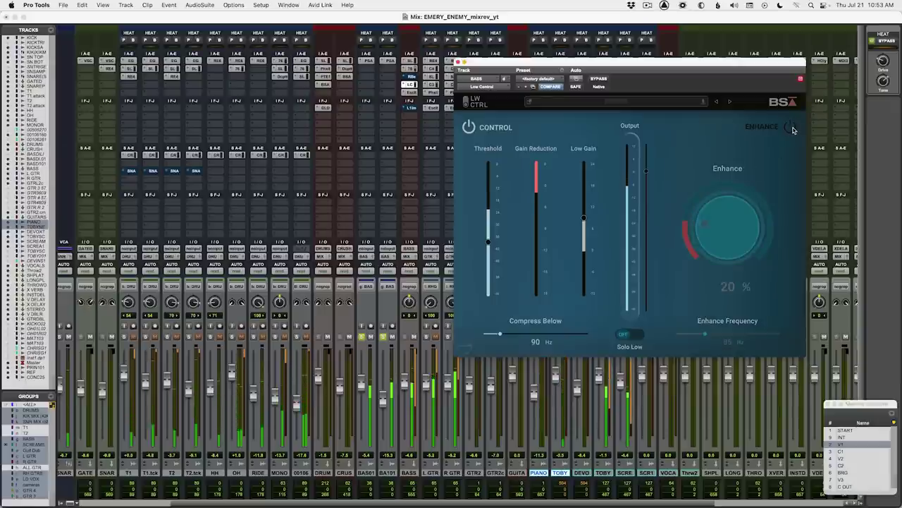
{"action": "left_click", "coordinate": [791, 128]}
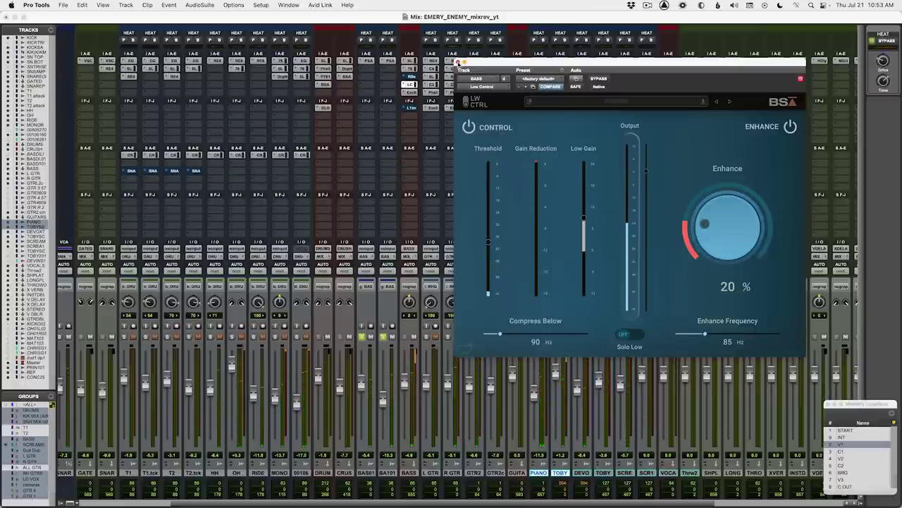
{"action": "left_click", "coordinate": [457, 62]}
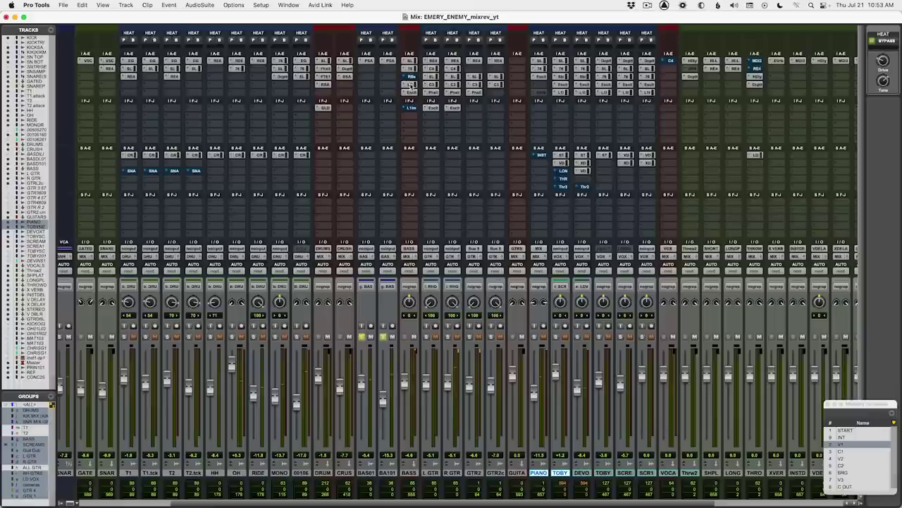
Step: Compare the DRUM bus BSA Clipper against bypass during playback
{"action": "left_click", "coordinate": [412, 85]}
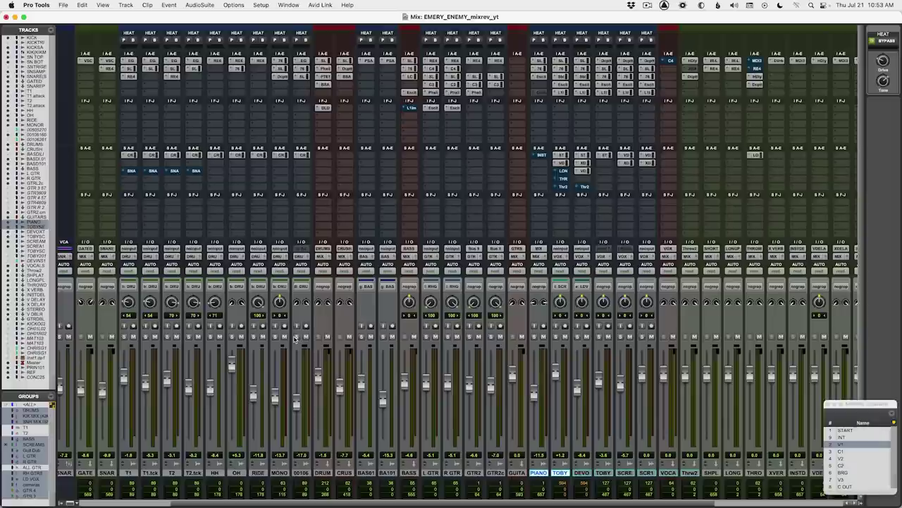
{"action": "left_click", "coordinate": [325, 84]}
{"action": "key", "text": "space"}
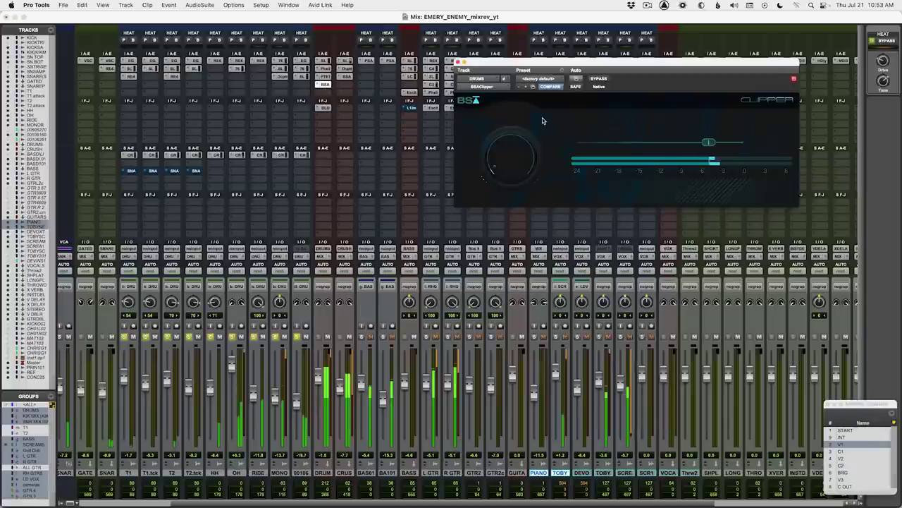
{"action": "left_click", "coordinate": [597, 80]}
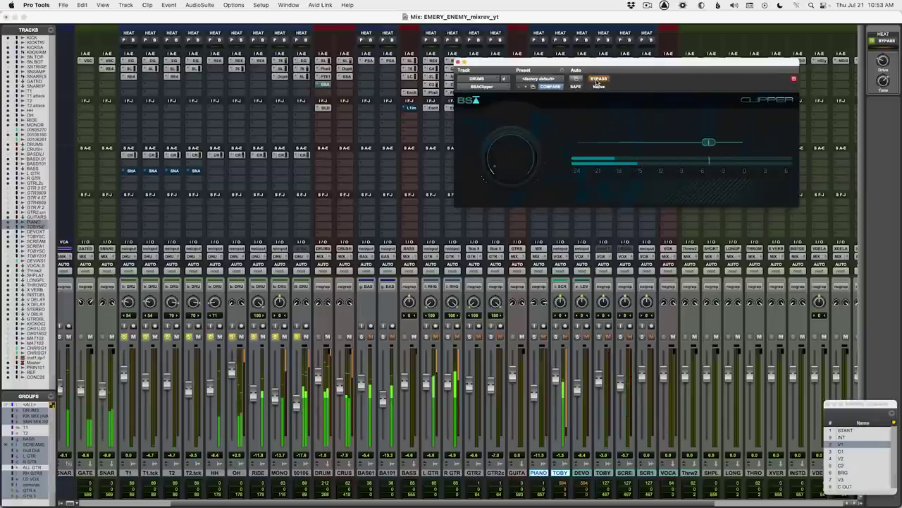
{"action": "left_click", "coordinate": [597, 82]}
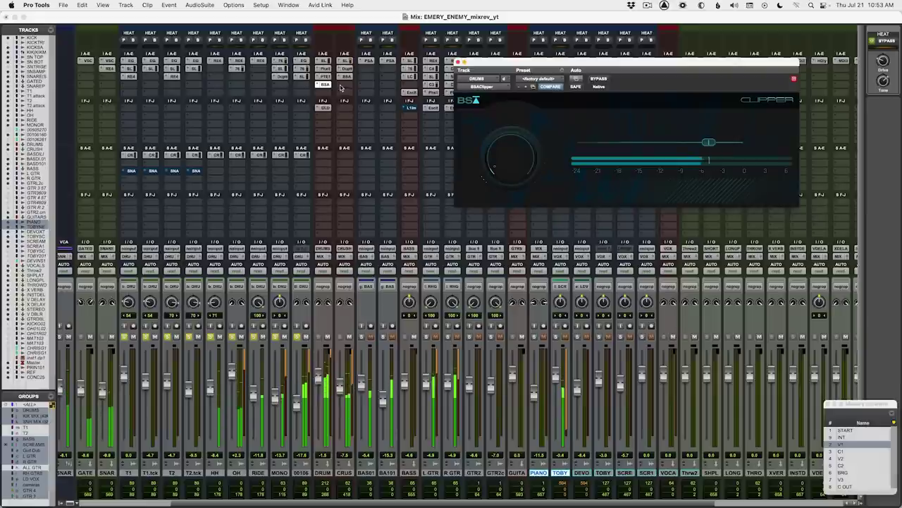
Step: Compare the CRUSH clipper against bypass, raise the threshold to about -5.0, and close it
{"action": "left_click", "coordinate": [345, 76]}
{"action": "left_click", "coordinate": [599, 80]}
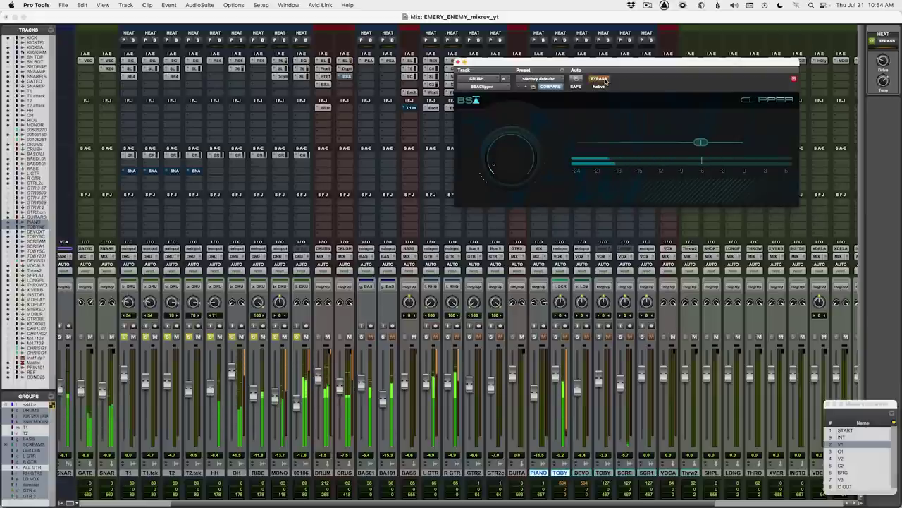
{"action": "left_click", "coordinate": [604, 82]}
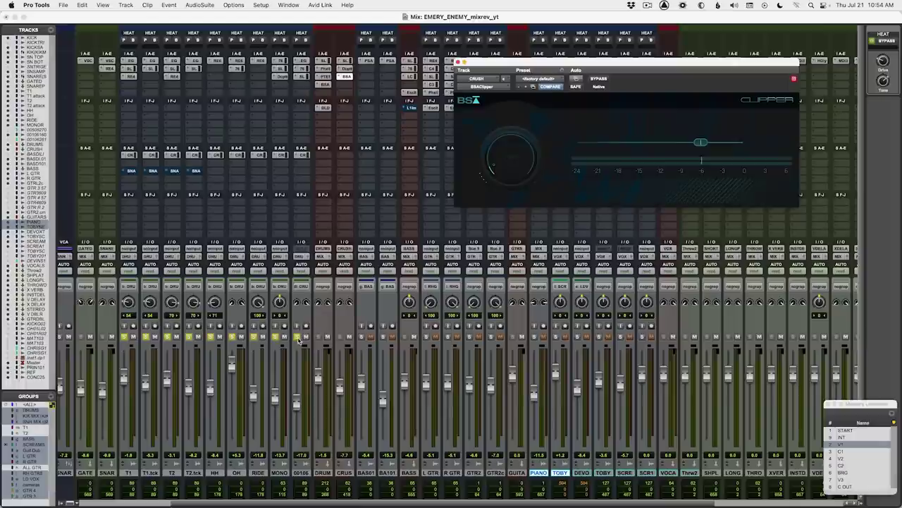
{"action": "mouse_move", "coordinate": [708, 144]}
{"action": "left_mouse_down"}
{"action": "mouse_move", "coordinate": [716, 145]}
{"action": "mouse_move", "coordinate": [696, 145]}
{"action": "left_mouse_up"}
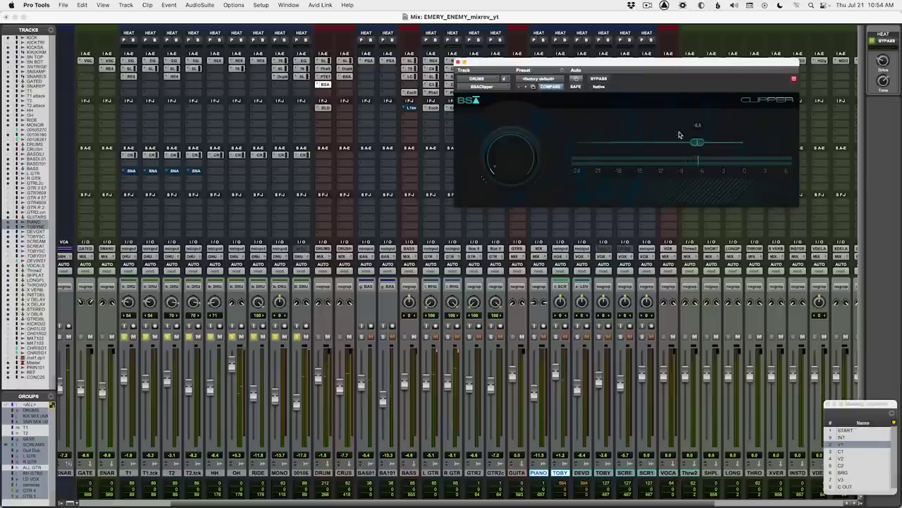
{"action": "left_click", "coordinate": [459, 62]}
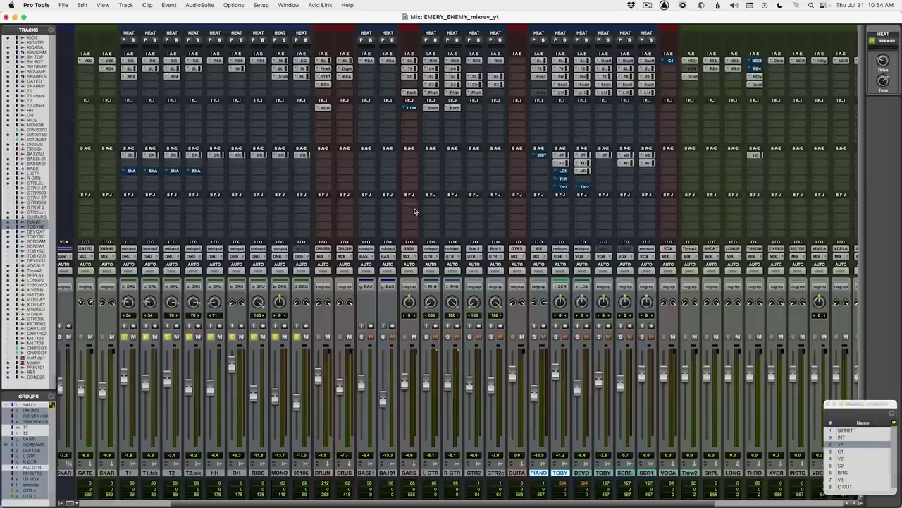
{"action": "scroll", "coordinate": [418, 212], "scroll_direction": "left", "scroll_amount": 6}
{"action": "scroll", "coordinate": [411, 211], "scroll_direction": "right", "scroll_amount": 12}
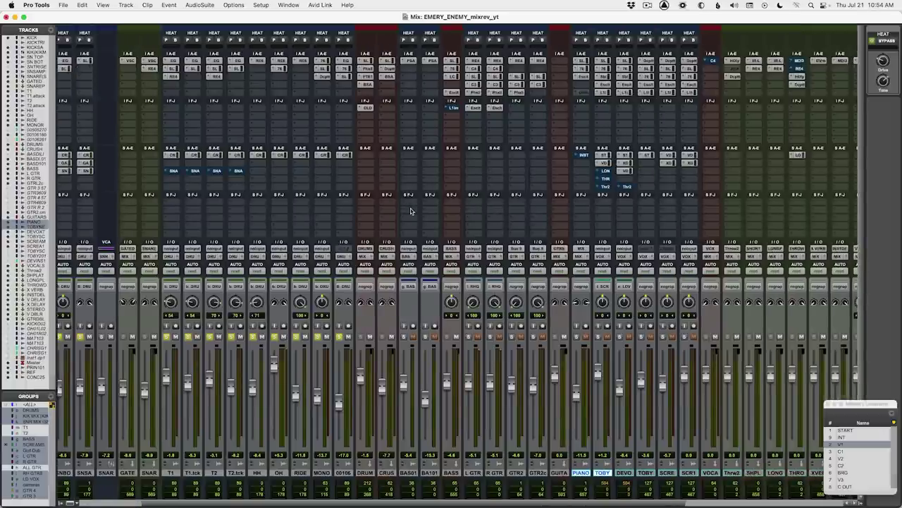